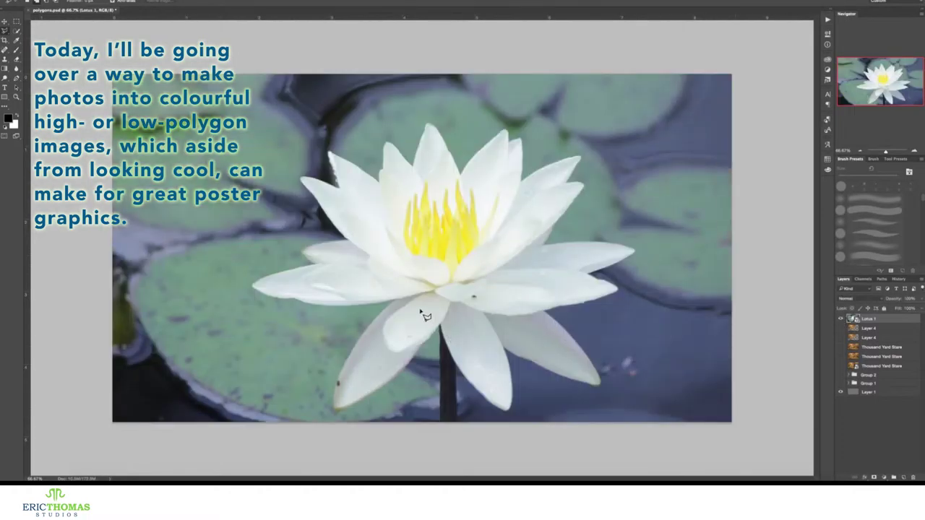
- Switch to the Move tool and drag a vertical guide onto the lotus photo
key(v)
mouse_move(29, 160)
mouse_down()
mouse_move(731, 171)
mouse_move(15, 174)
mouse_up()
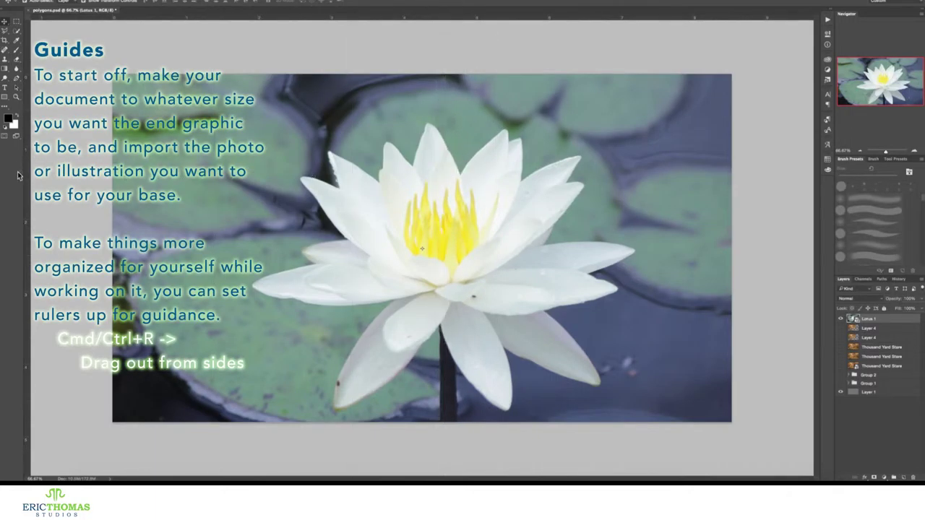
- Divide a slice into quarters and set vertical and horizontal guides at the canvas centre
drag(8, 40, 43, 58)
right_click(377, 144)
click(388, 178)
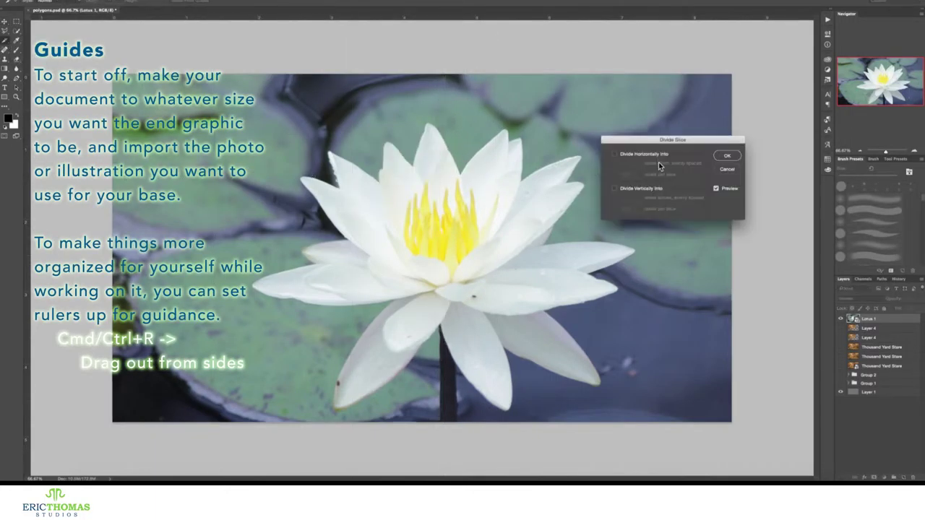
click(728, 157)
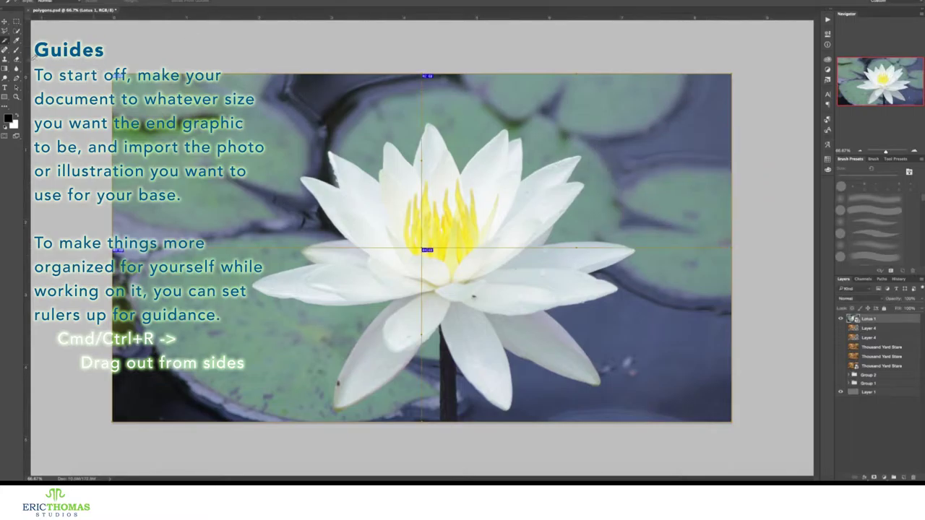
drag(32, 62, 422, 65)
drag(337, 16, 337, 248)
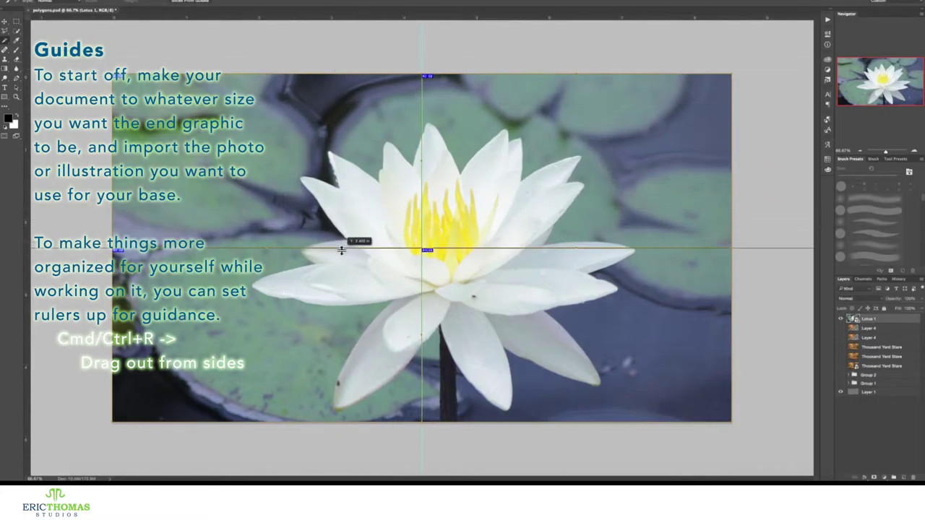
- Delete the slice and shift the lotus left onto the vertical guide
right_click(346, 189)
click(356, 189)
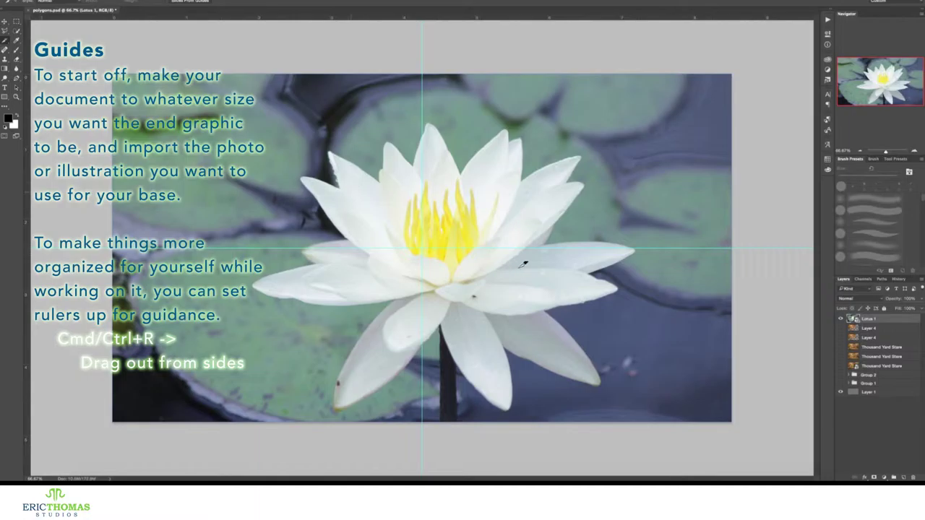
key(v)
drag(421, 248, 395, 248)
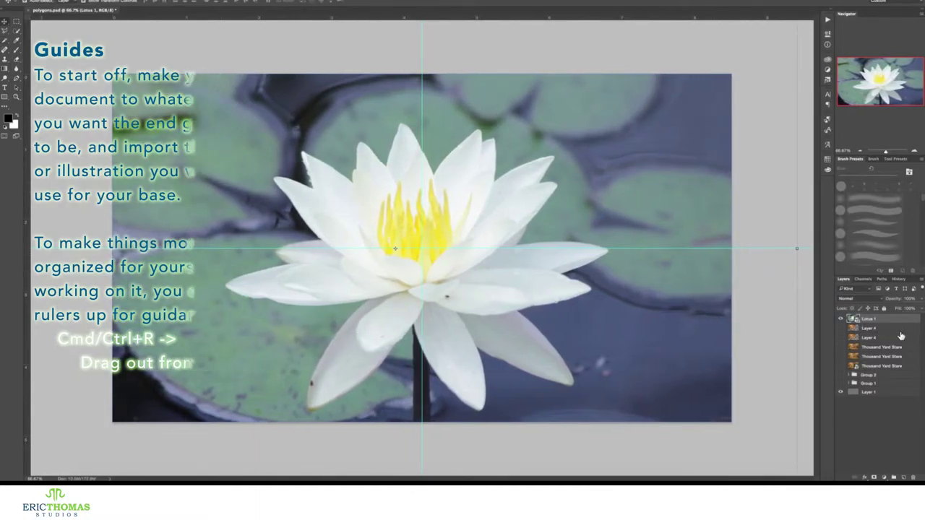
key(shift+l)
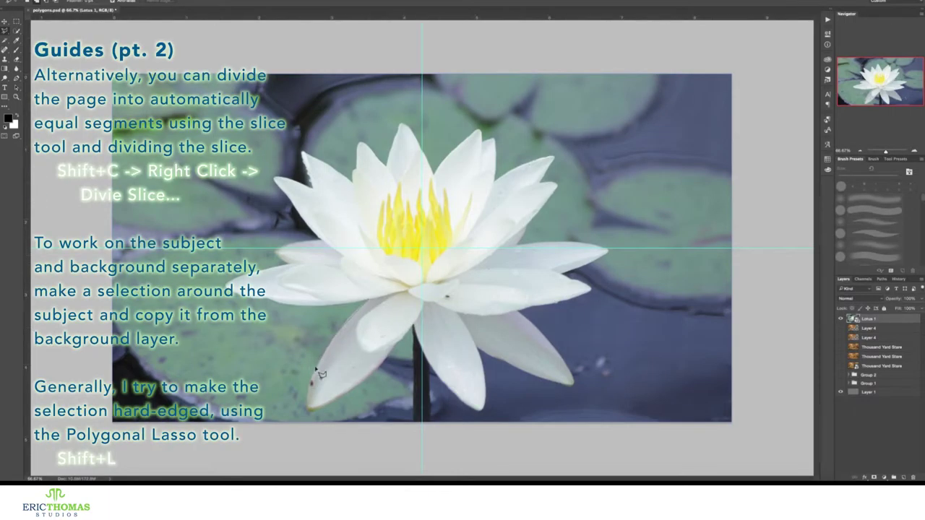
- Trace the lotus outline with the Polygonal Lasso and copy it to a new layer
click(413, 423)
click(429, 422)
click(431, 363)
click(483, 409)
click(506, 362)
click(589, 289)
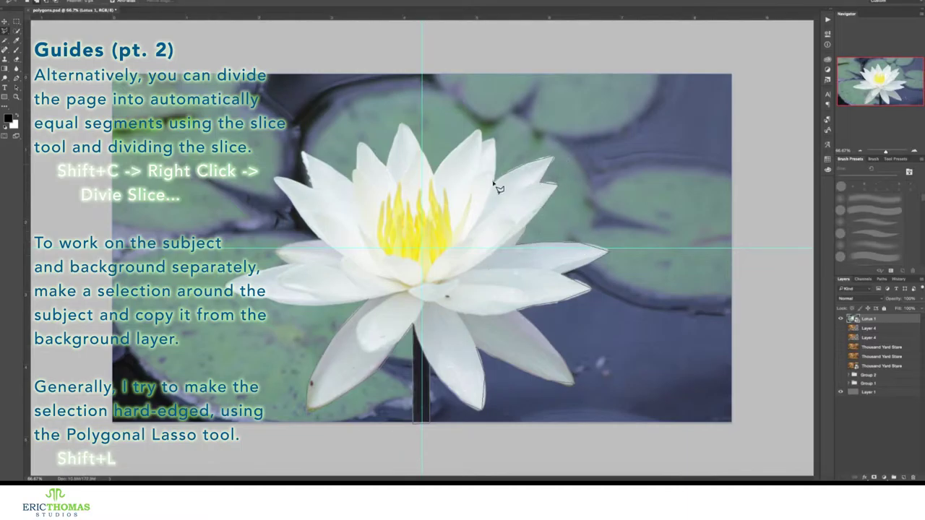
click(386, 172)
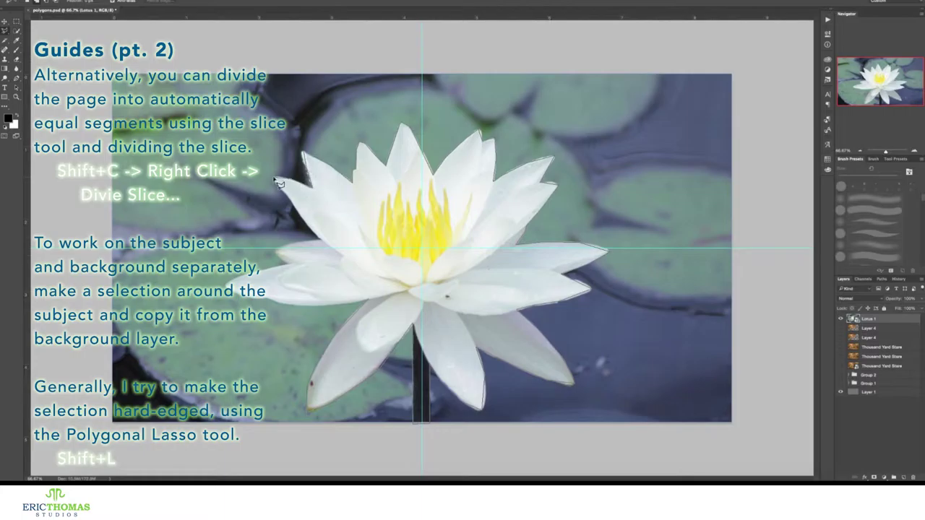
click(357, 312)
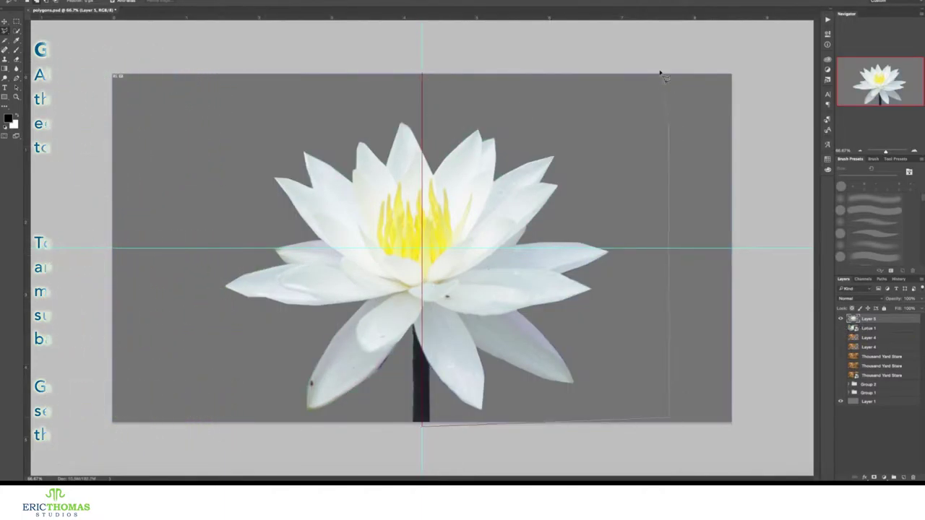
key(ctrl+j)
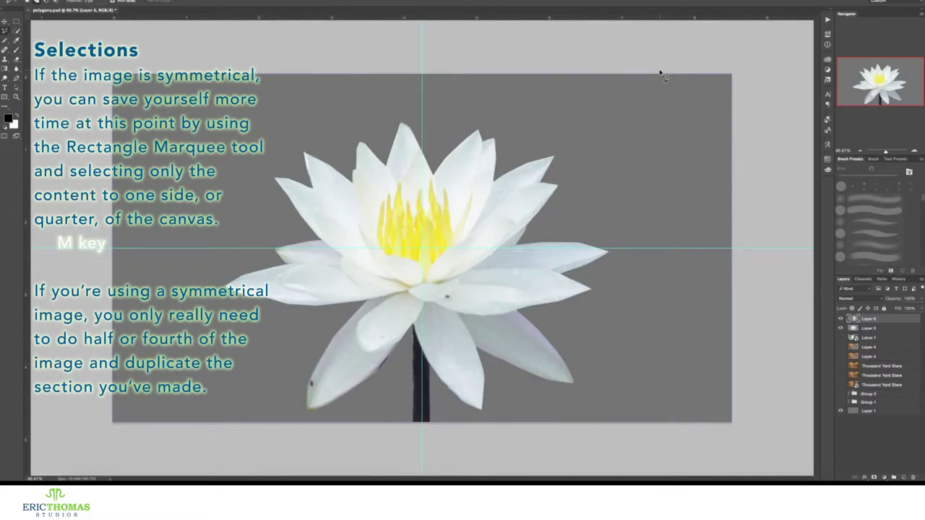
- Hide the full lotus cut-out layer and duplicate the half-flower layer
click(842, 329)
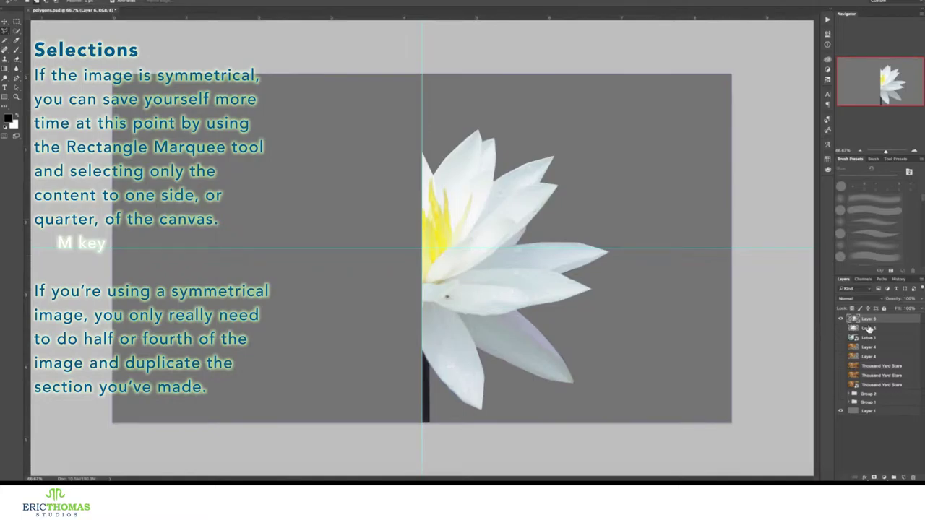
key(ctrl+j)
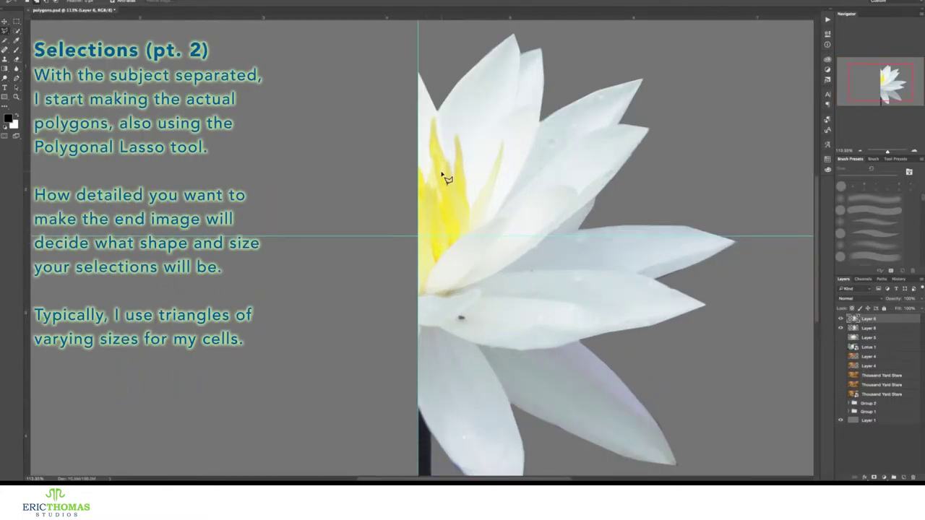
- Zoom in and fill a triangle at the yellow centre with Filter > Blur > Average
scroll(437, 256, up, 2)
scroll(433, 268, up, 2)
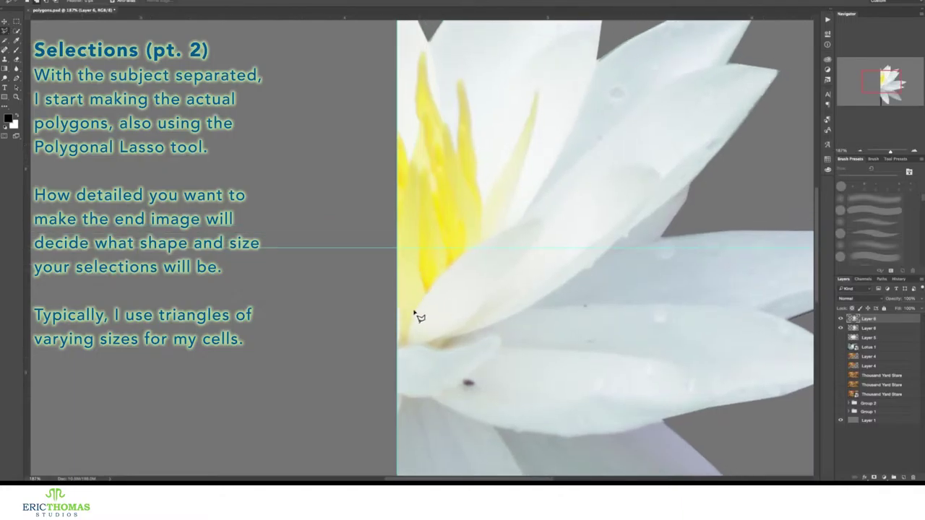
click(398, 347)
click(398, 250)
click(181, 0)
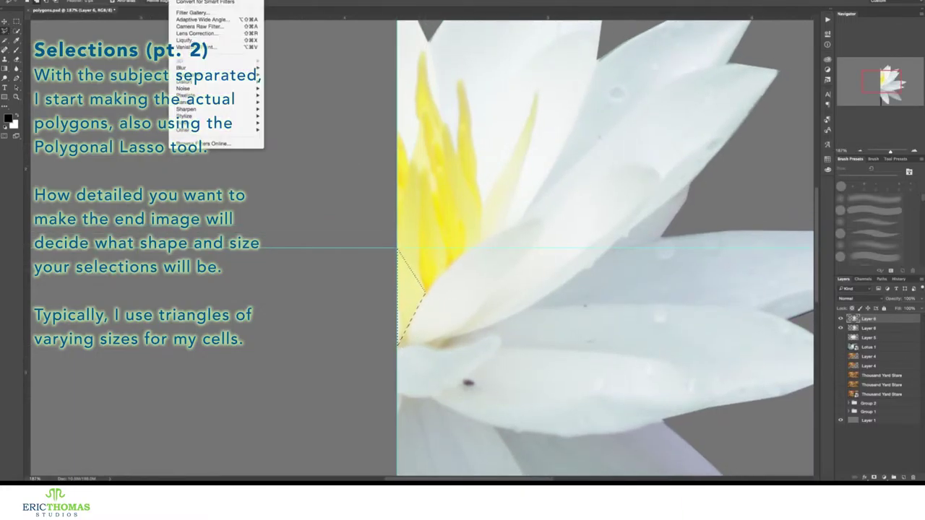
click(281, 68)
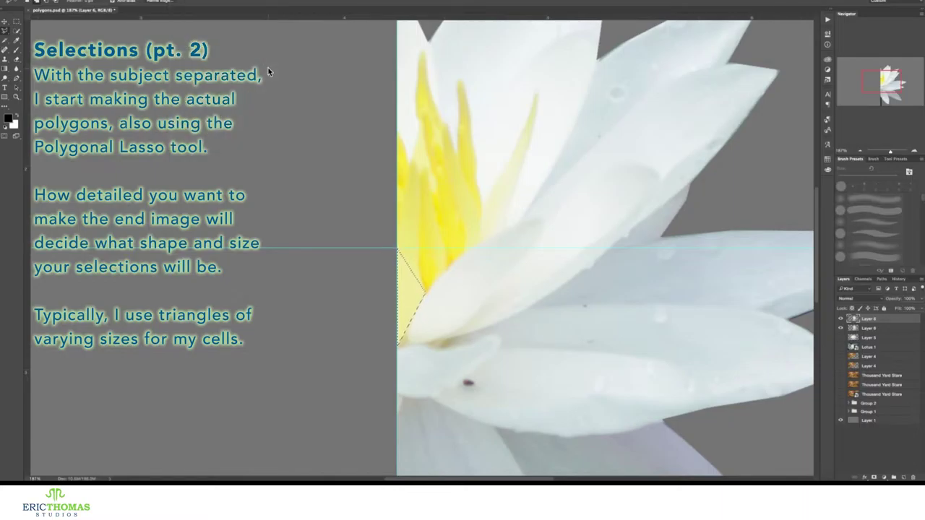
key(ctrl+d)
click(398, 250)
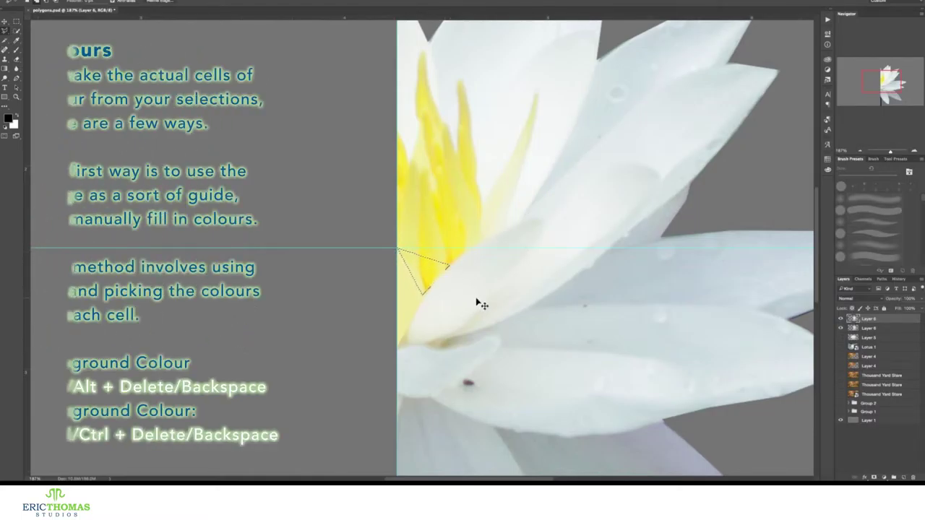
key(ctrl+d)
scroll(419, 285, up, 3)
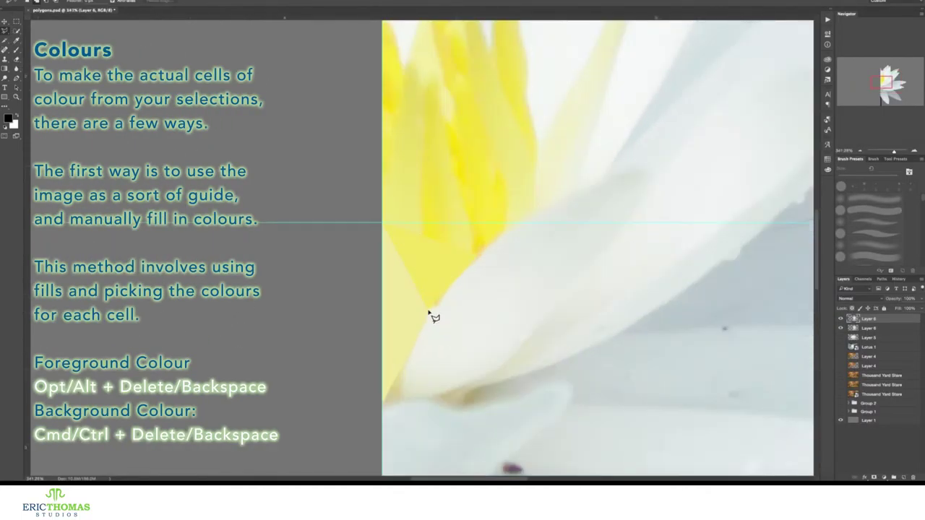
- Fill a triangle at the yellow centre with a light flat colour
click(464, 386)
click(383, 401)
click(427, 315)
key(ctrl+BackSpace)
scroll(479, 365, down, 3)
- Outline a triangle along the petal edge, redoing the misplaced corners
click(463, 293)
click(510, 210)
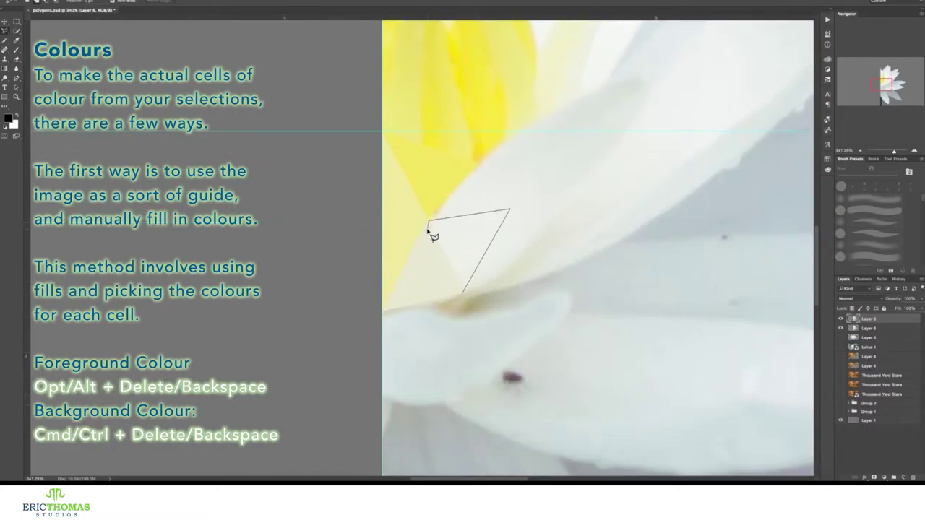
key(Escape)
click(465, 293)
click(511, 271)
key(Escape)
key(ctrl+z)
click(509, 212)
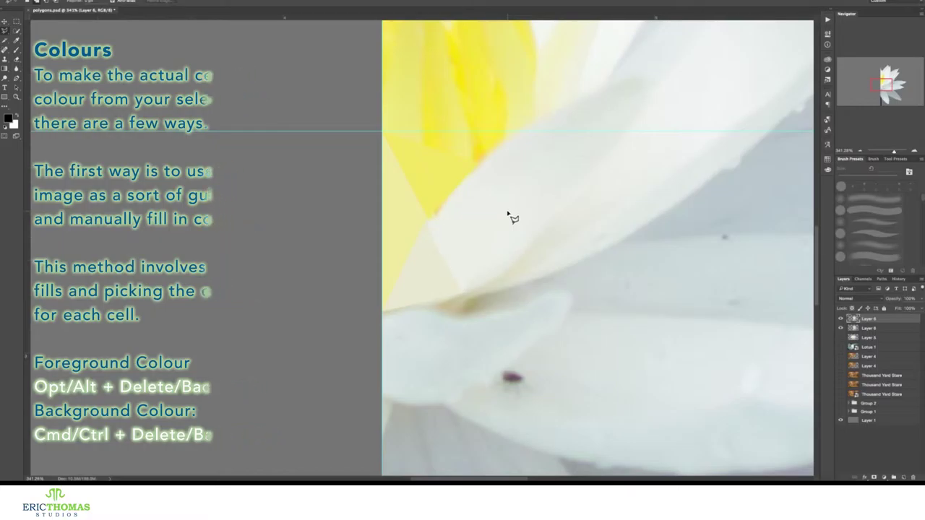
click(509, 269)
double_click(463, 293)
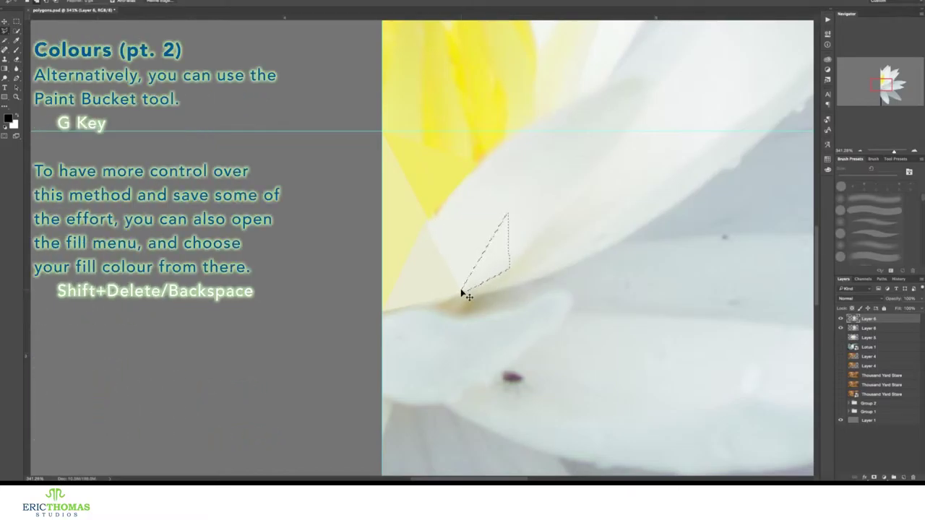
- Select another petal-edge triangle and fill it flat by reapplying the Average filter
click(430, 222)
click(506, 214)
click(479, 166)
click(430, 222)
key(ctrl+f)
key(ctrl+d)
scroll(508, 248, up, 2)
scroll(508, 247, right, 2)
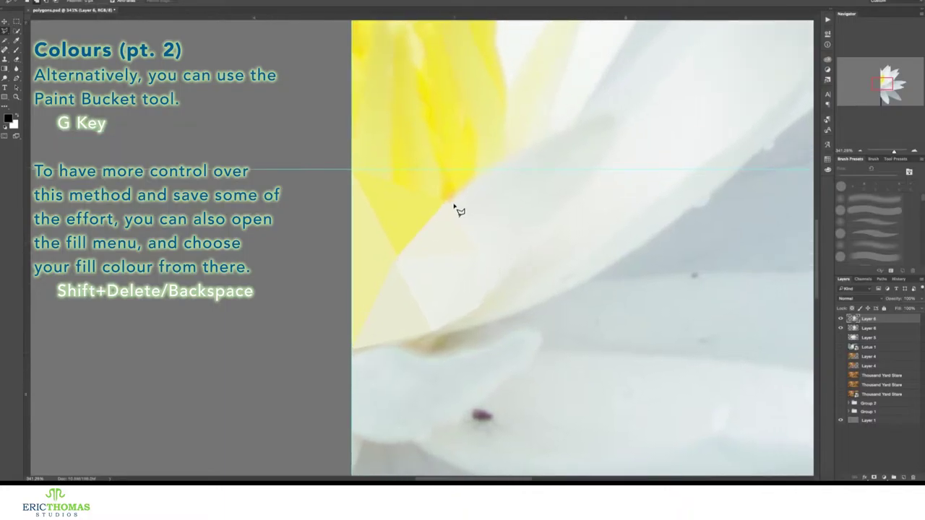
scroll(453, 207, up, 2)
- Outline further triangles between the yellow centre, the image edge and the white petal
click(444, 231)
click(430, 144)
click(354, 196)
click(443, 232)
click(429, 145)
click(353, 78)
double_click(354, 205)
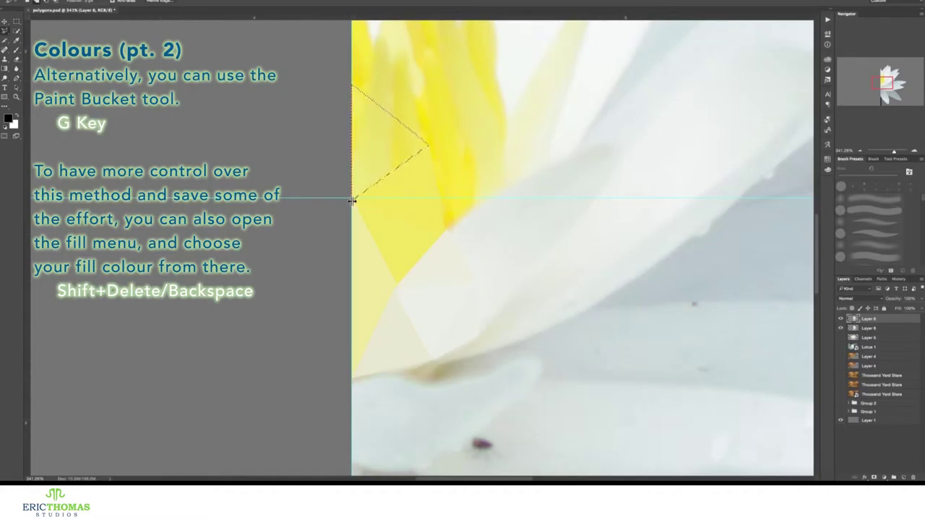
click(429, 147)
click(521, 178)
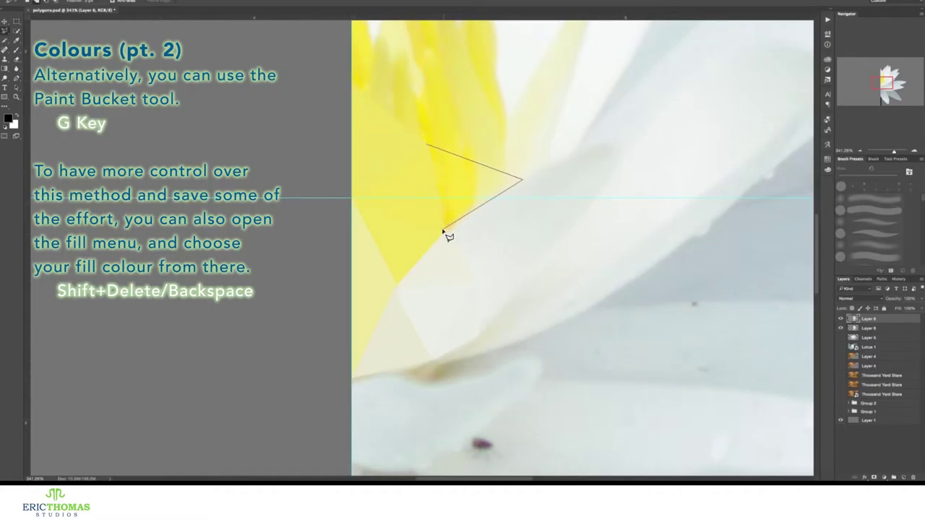
double_click(444, 233)
click(522, 179)
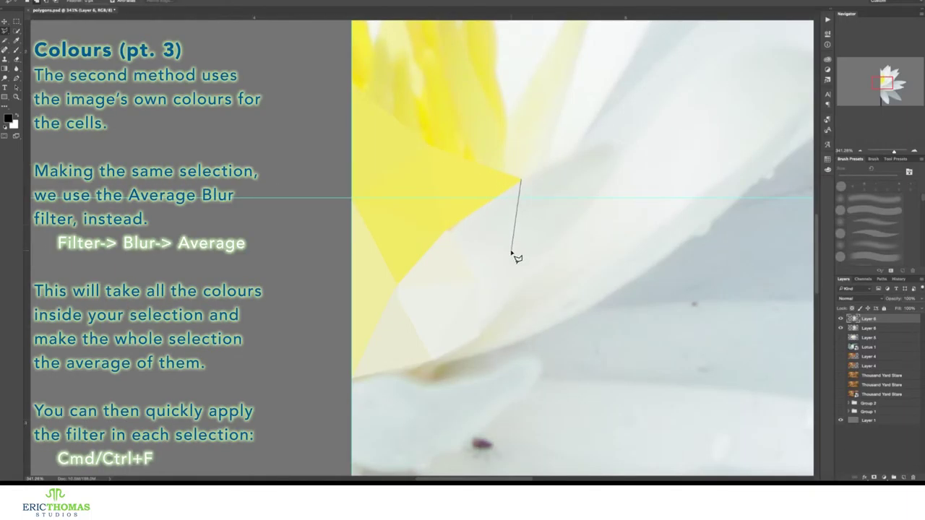
- Close the last triangle, average its colour with Ctrl+F, and deselect
click(454, 220)
key(ctrl+f)
key(ctrl+d)
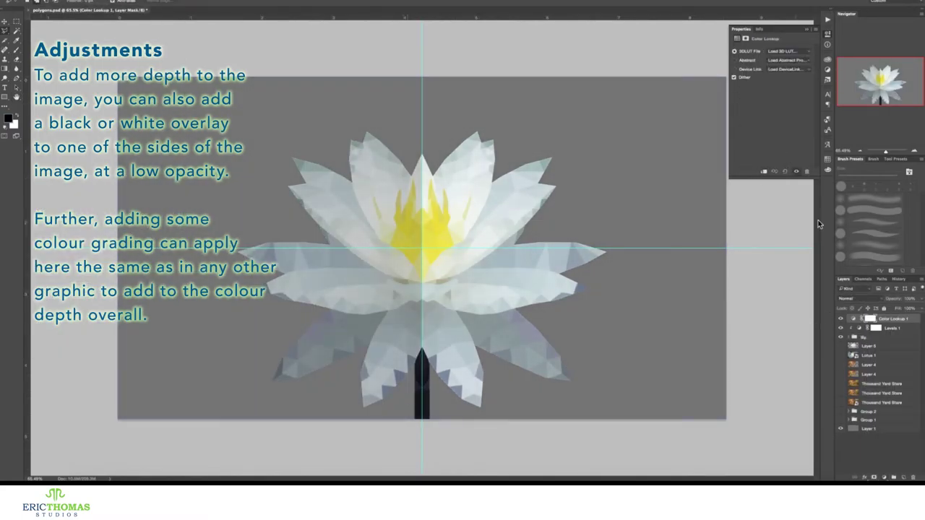
- Apply the FuturisticBleak colour lookup and add Hue/Saturation boosting the yellows' saturation
click(788, 50)
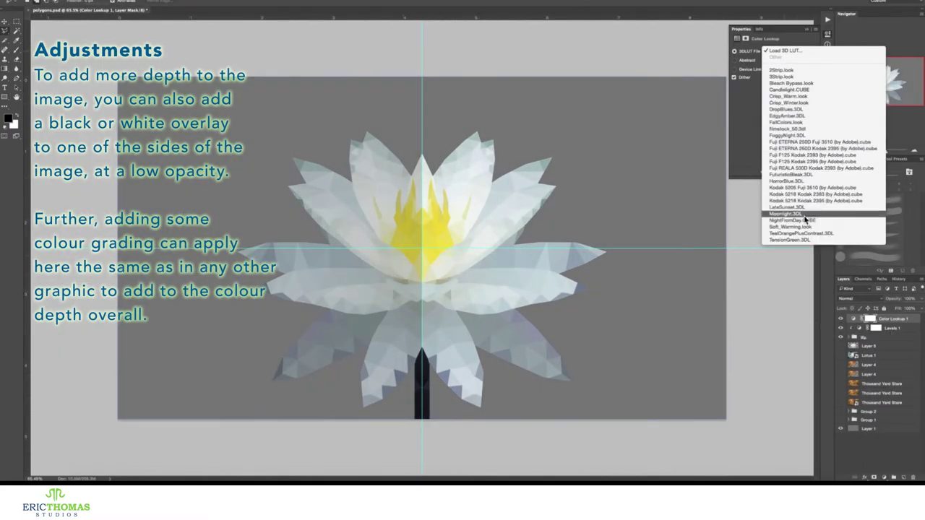
click(788, 200)
click(884, 478)
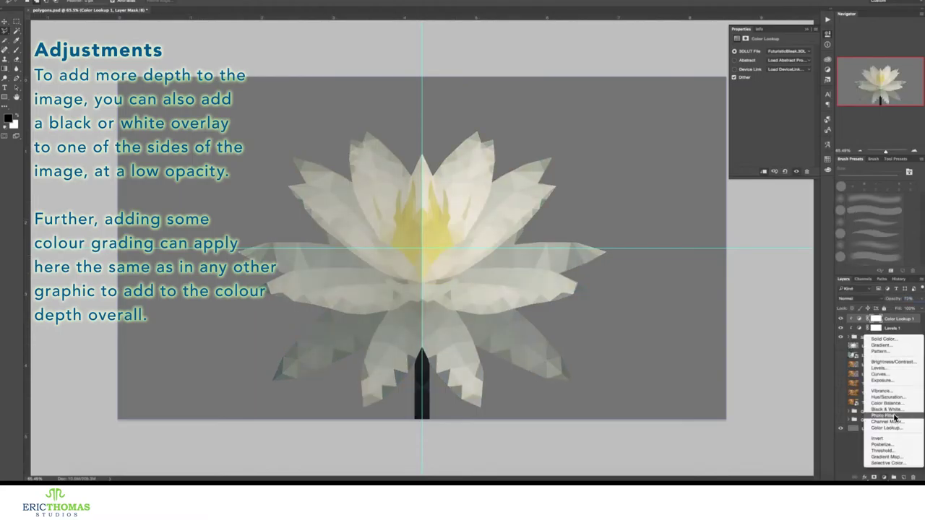
click(878, 374)
mouse_move(771, 94)
mouse_down()
mouse_move(786, 94)
mouse_move(776, 111)
mouse_up()
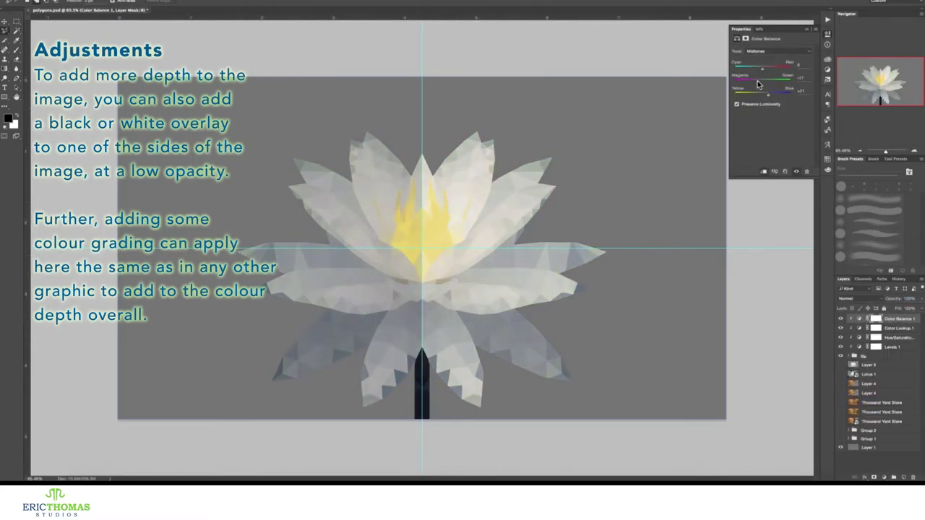
- Push the Color Balance shadows toward blue with Yellow-Blue +22
click(773, 51)
click(759, 42)
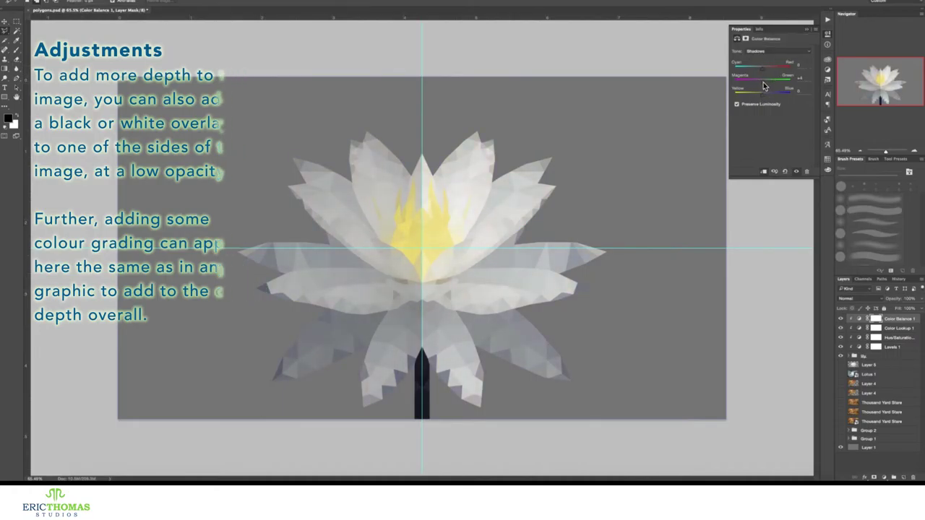
drag(764, 86, 771, 87)
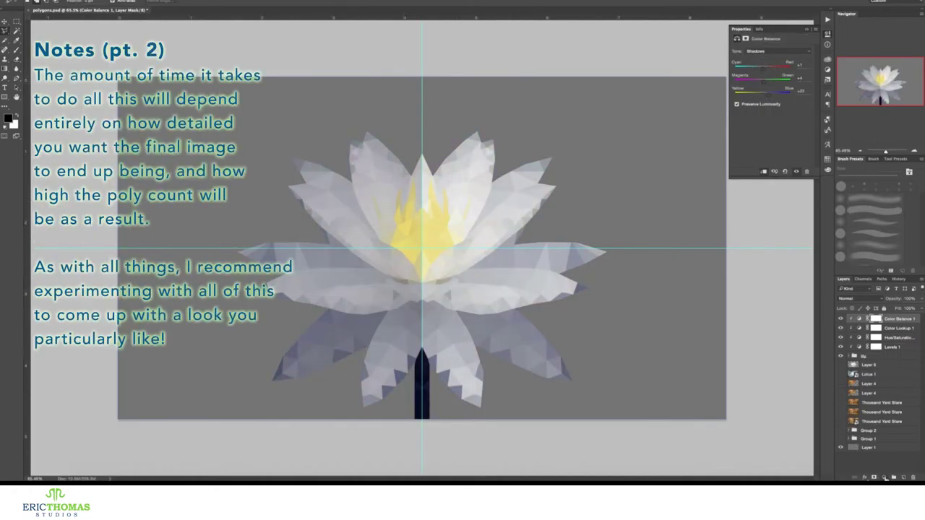
- Move Levels 1 to the top of the layer stack and darken its midtones
click(842, 347)
click(841, 348)
drag(876, 349, 889, 318)
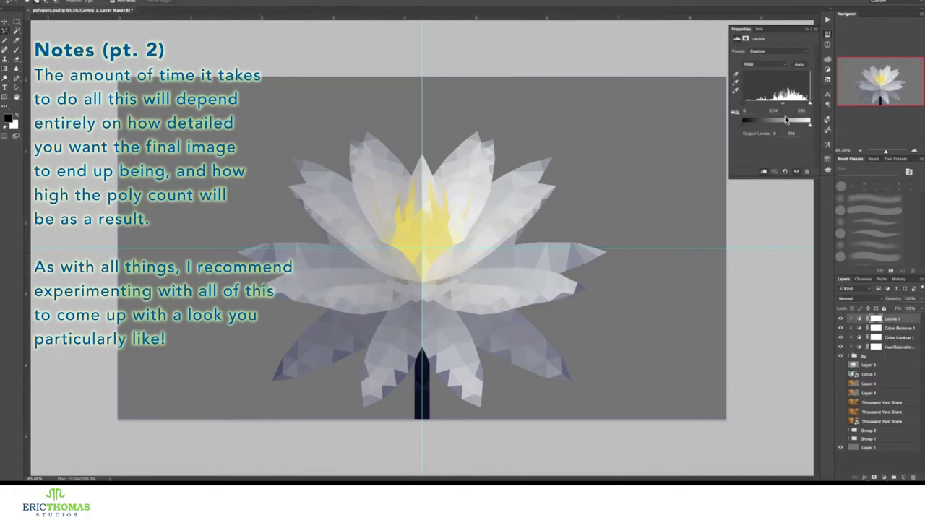
drag(781, 106, 787, 106)
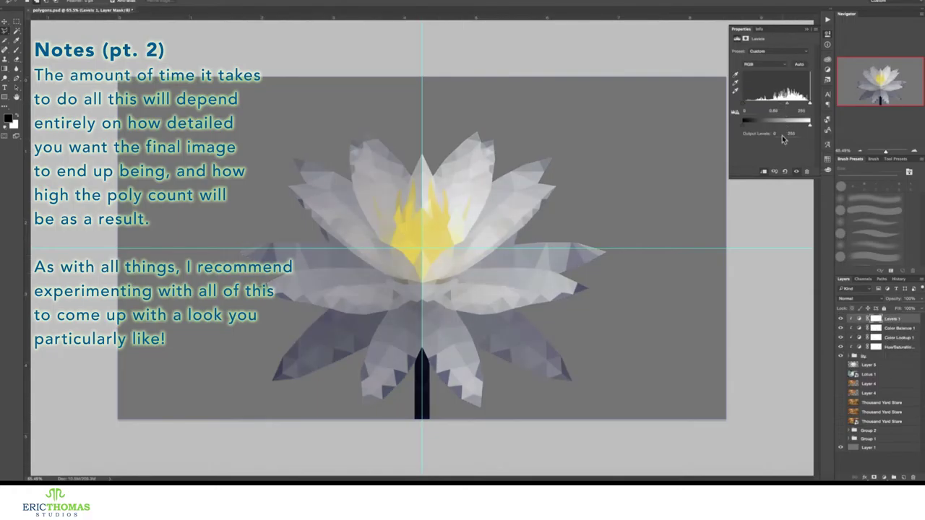
- Fill Layer 1 with white, then brighten the Levels midtones and raise the black point
click(871, 448)
key(ctrl+BackSpace)
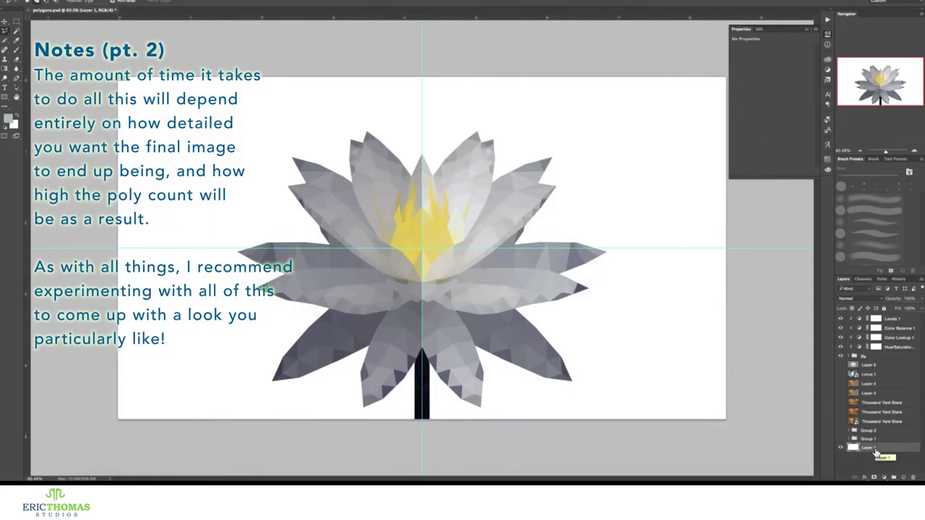
click(890, 319)
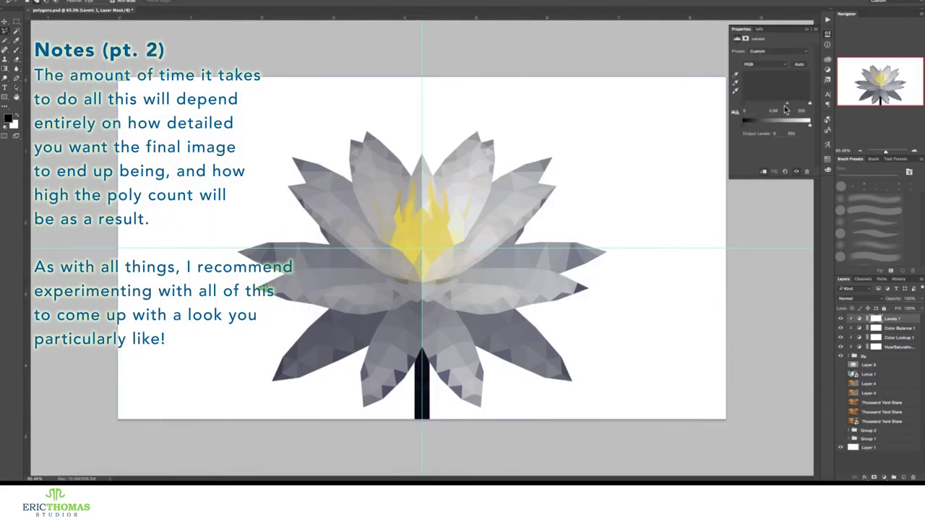
mouse_move(787, 106)
mouse_down()
mouse_move(778, 106)
mouse_move(806, 106)
mouse_up()
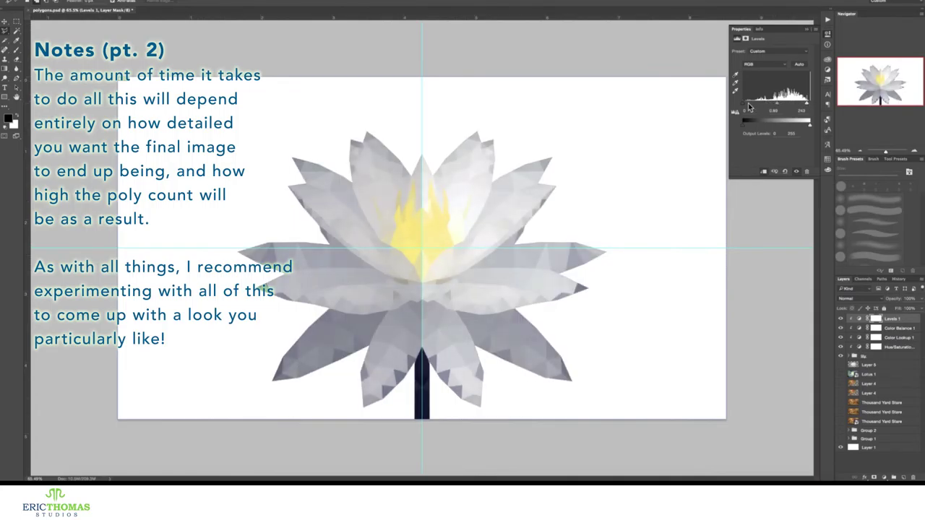
drag(749, 107, 757, 106)
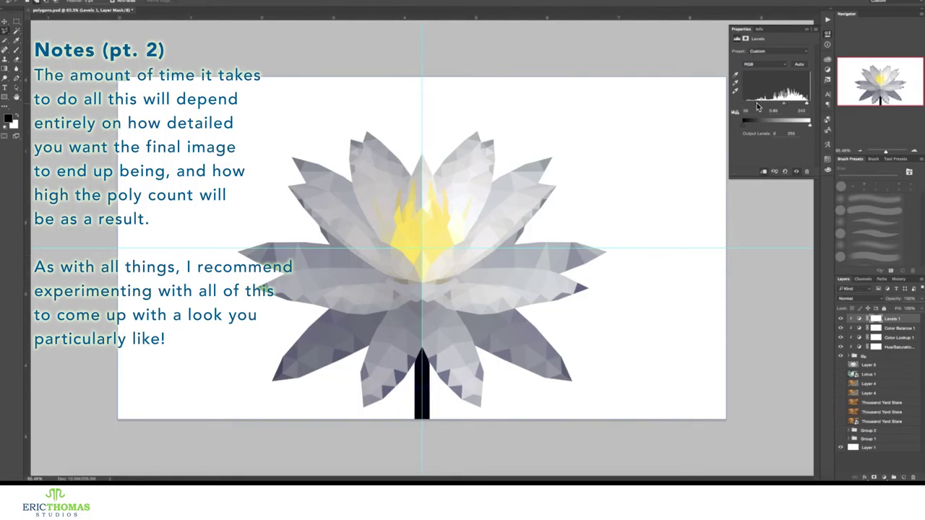